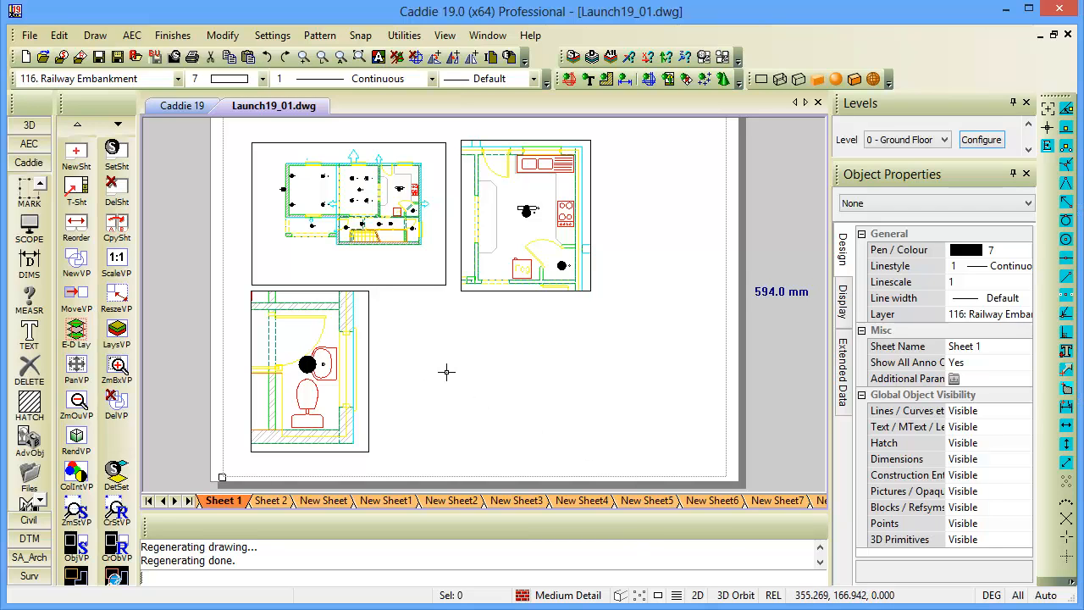
# - Disable the 107: SANITARY_WARE layer in the bathroom viewport on Sheet 1
pyautogui.moveTo(435, 378); pyautogui.dragTo(448, 373, button='middle')
pyautogui.click(369, 306)
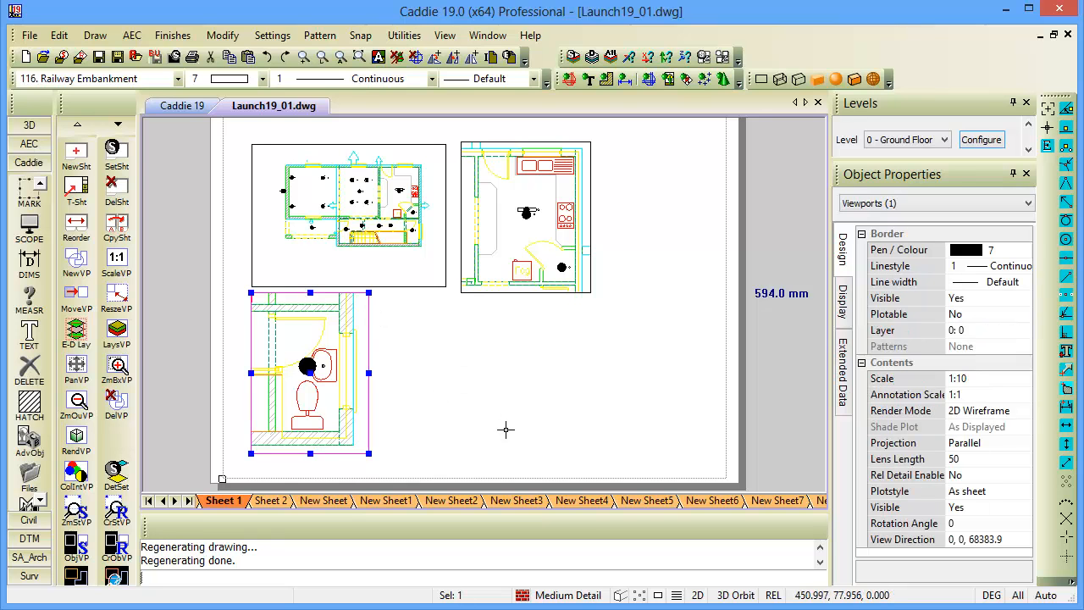
pyautogui.rightClick(311, 128)
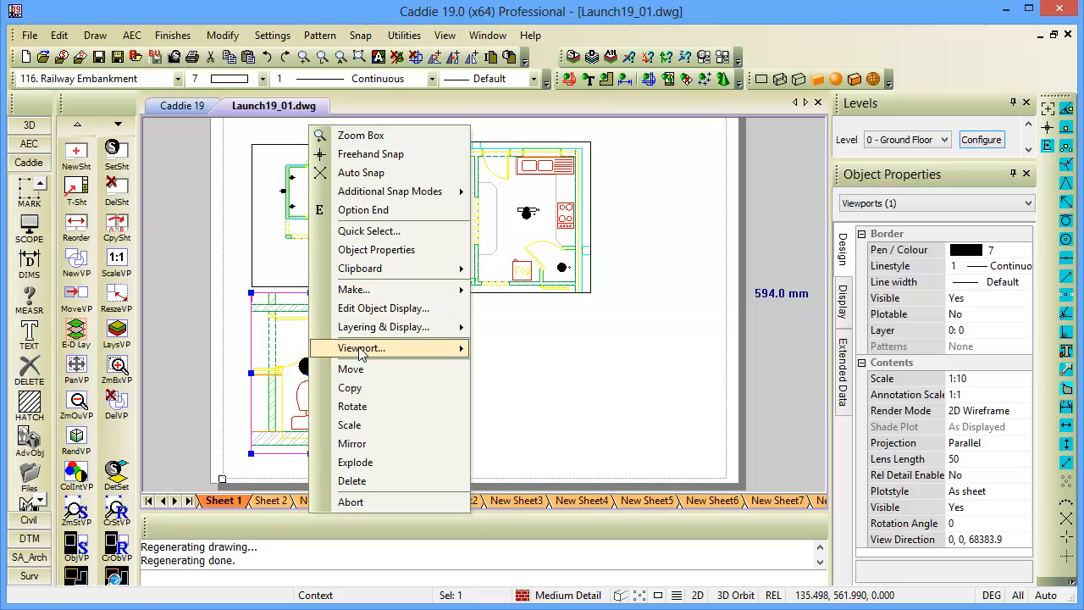
pyautogui.moveTo(356, 357)
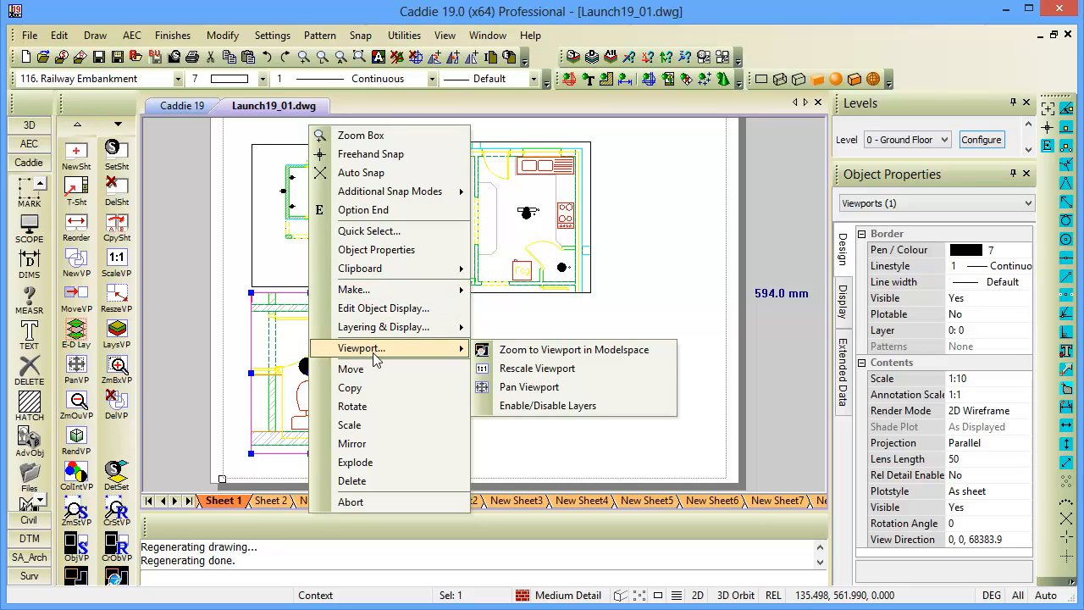
pyautogui.click(557, 409)
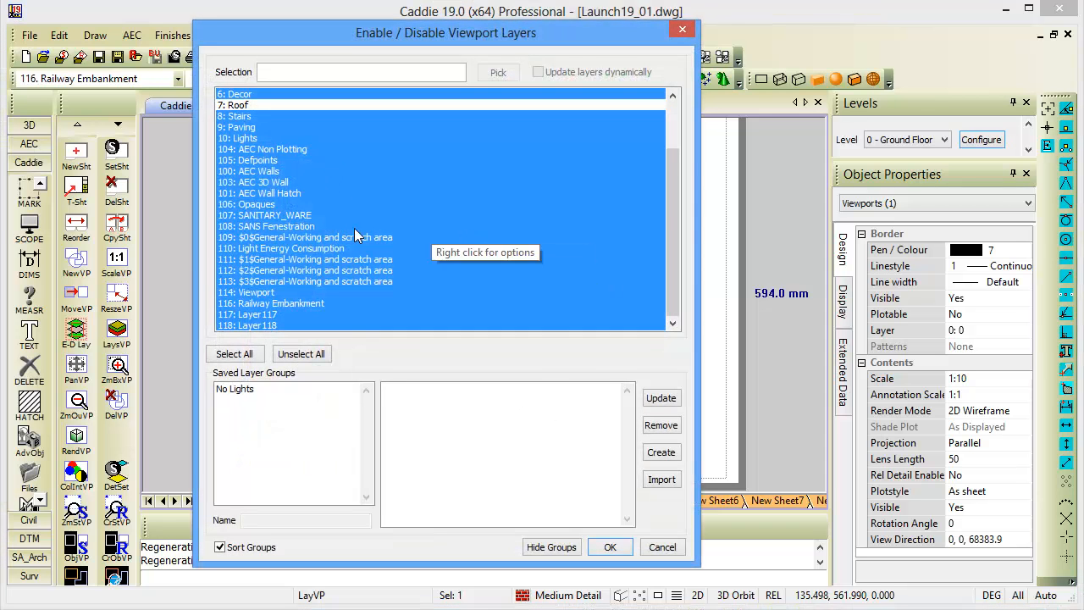
pyautogui.keyDown('ctrl'); pyautogui.click(278, 216); pyautogui.keyUp('ctrl')
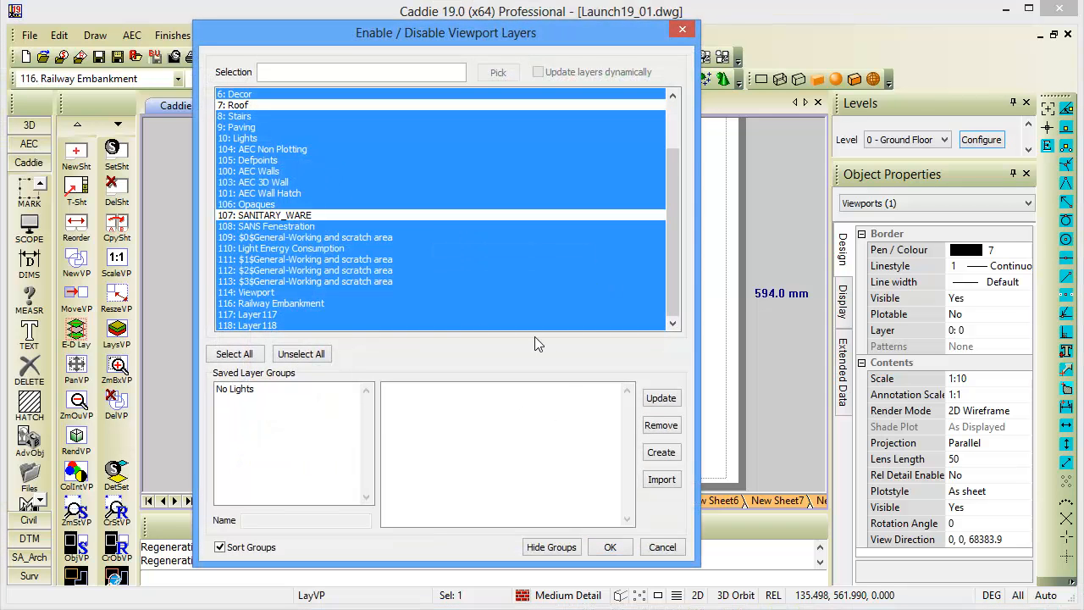
pyautogui.click(611, 547)
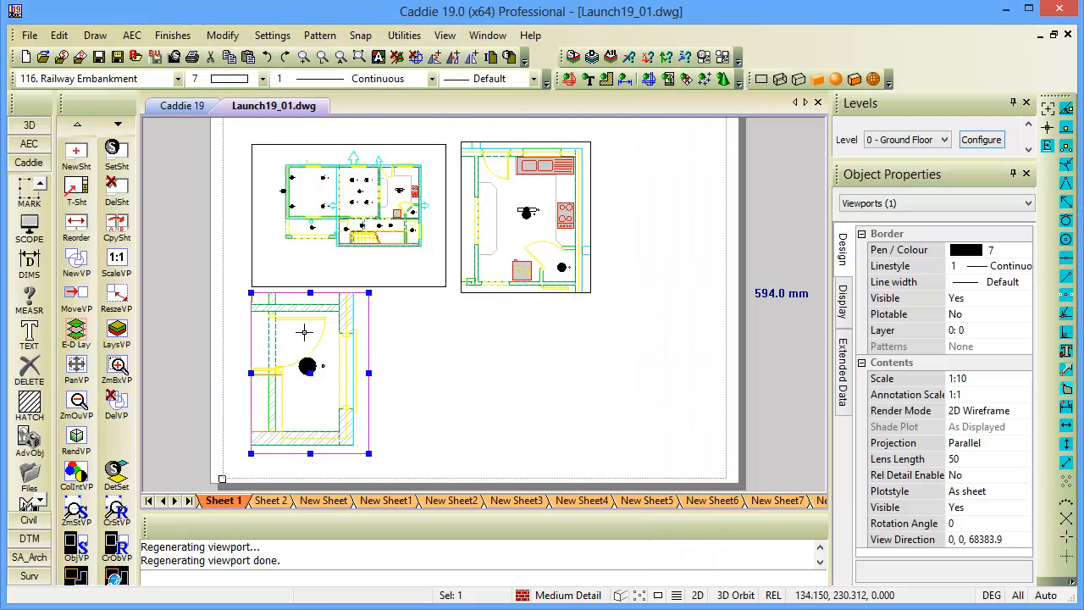
pyautogui.press('Escape')
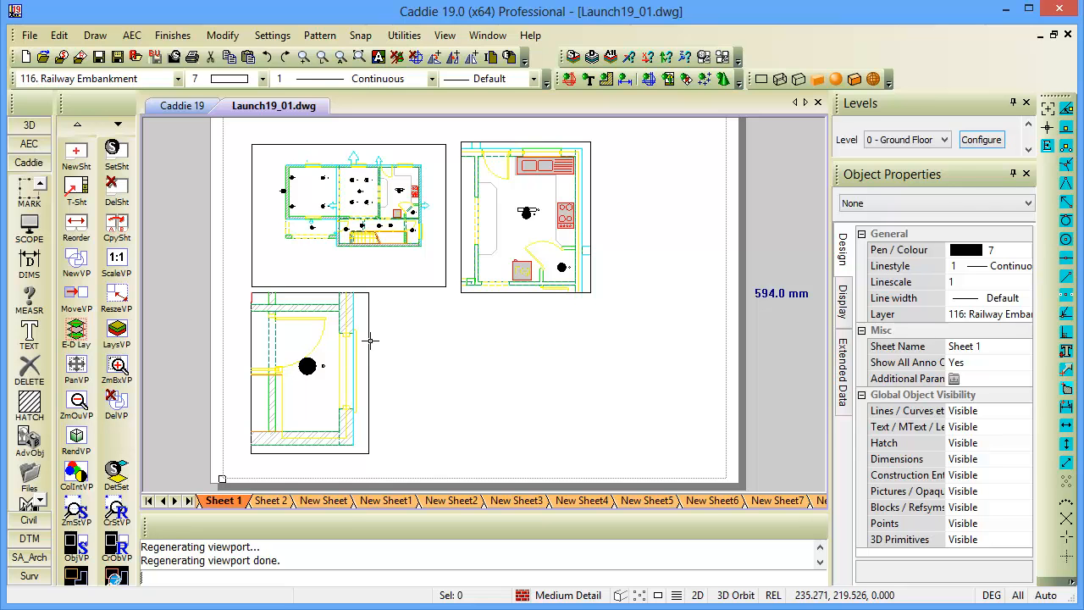
# - Zoom to the kitchen viewport's area in modelspace
pyautogui.moveTo(447, 333); pyautogui.dragTo(424, 370, button='middle')
pyautogui.scroll(3, 520, 288)
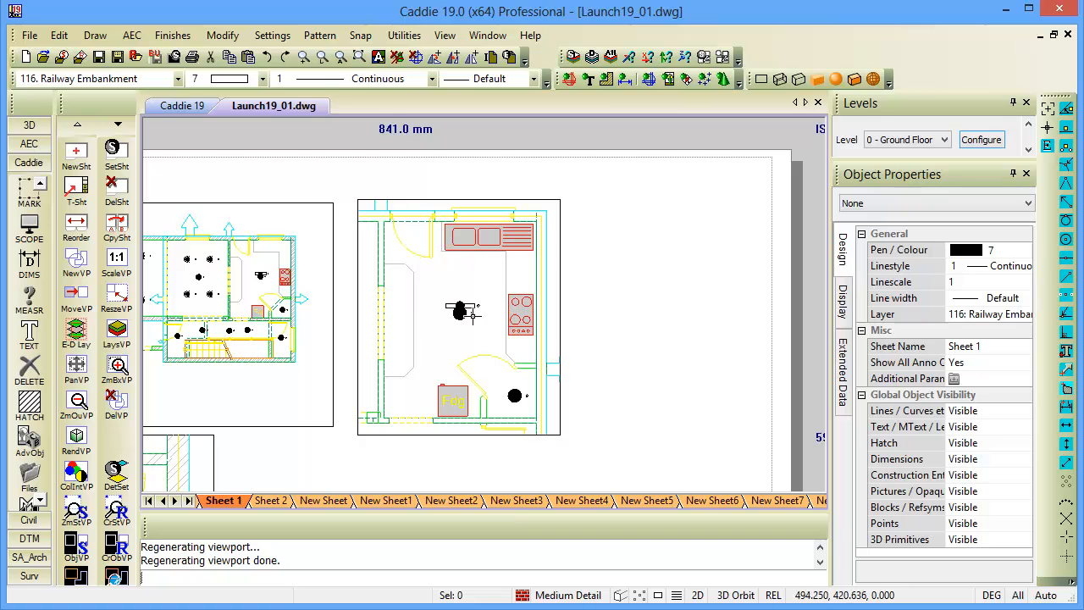
pyautogui.click(451, 241)
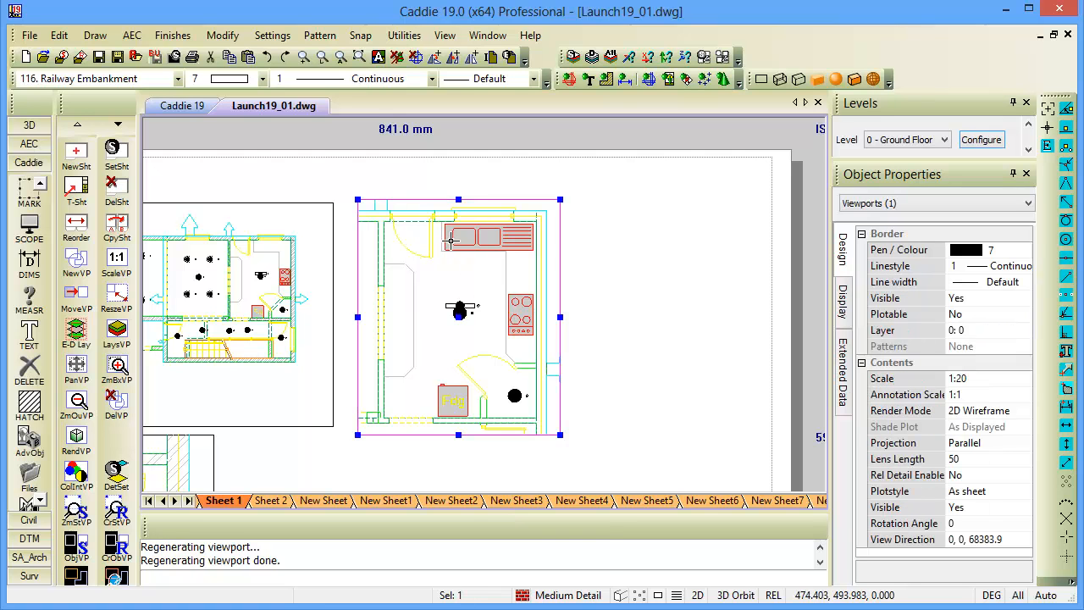
pyautogui.rightClick(451, 242)
pyautogui.moveTo(520, 463)
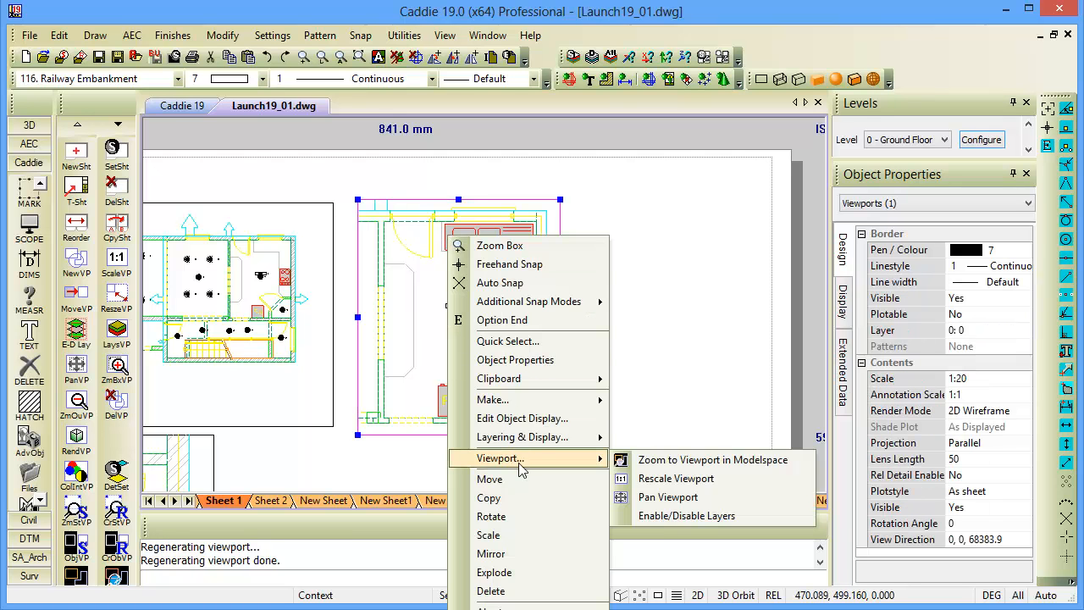
pyautogui.click(679, 463)
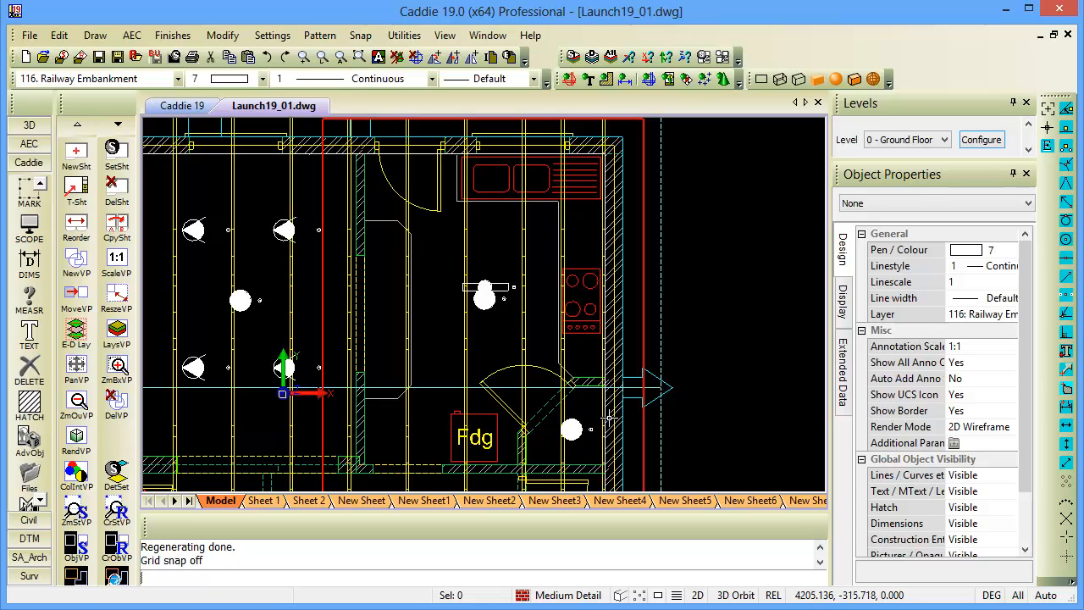
pyautogui.moveTo(559, 383); pyautogui.dragTo(575, 383, button='middle')
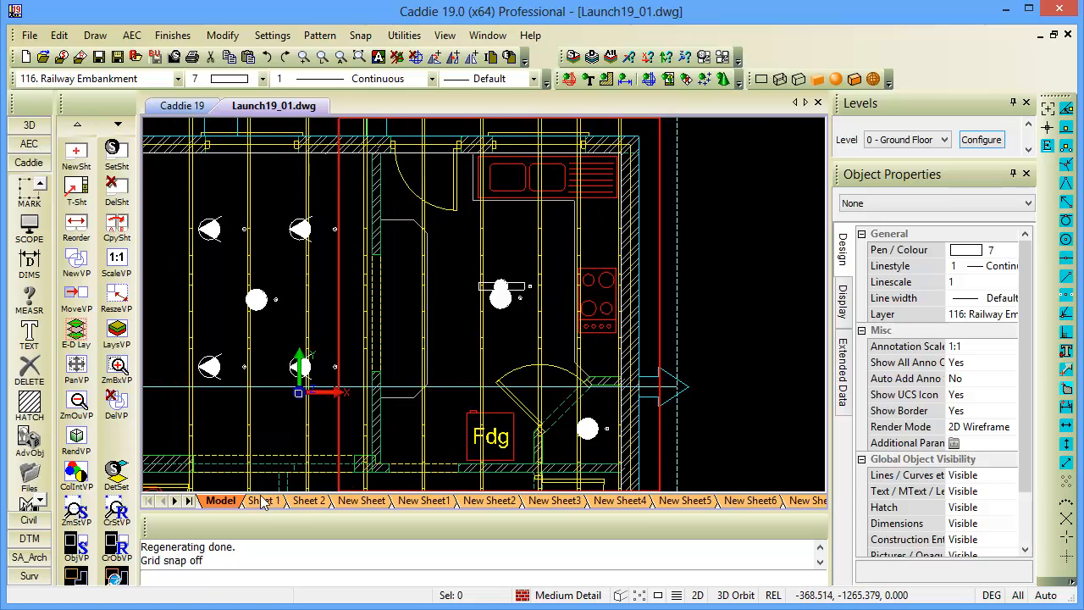
# - Create a rectangular object viewport around the toilet and staircase beside Area_2, and assign it to the layout New Sheet
pyautogui.scroll(-5, 332, 433)
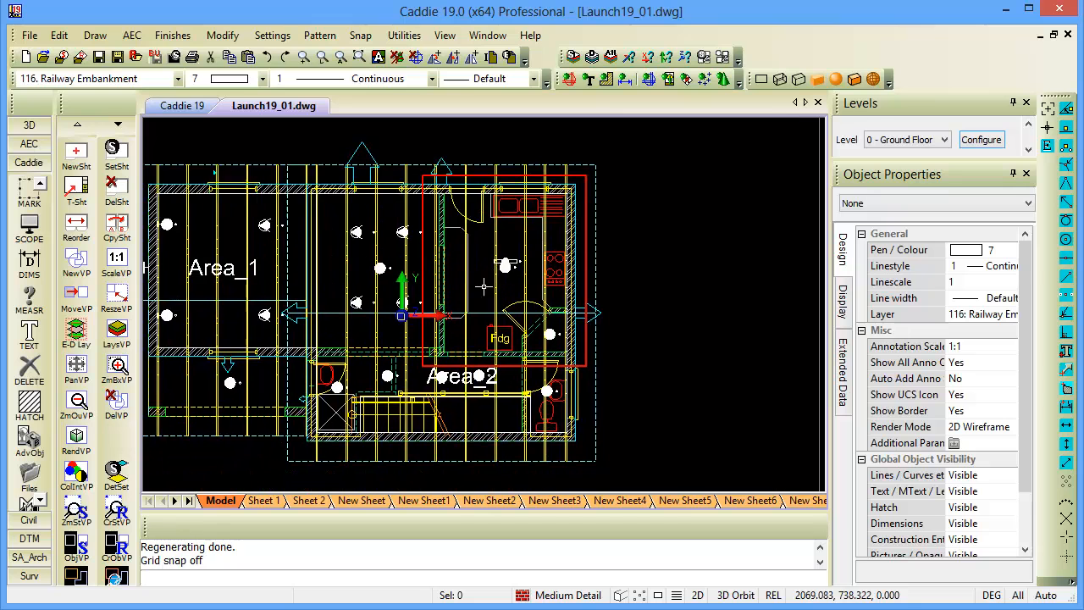
pyautogui.scroll(2, 348, 410)
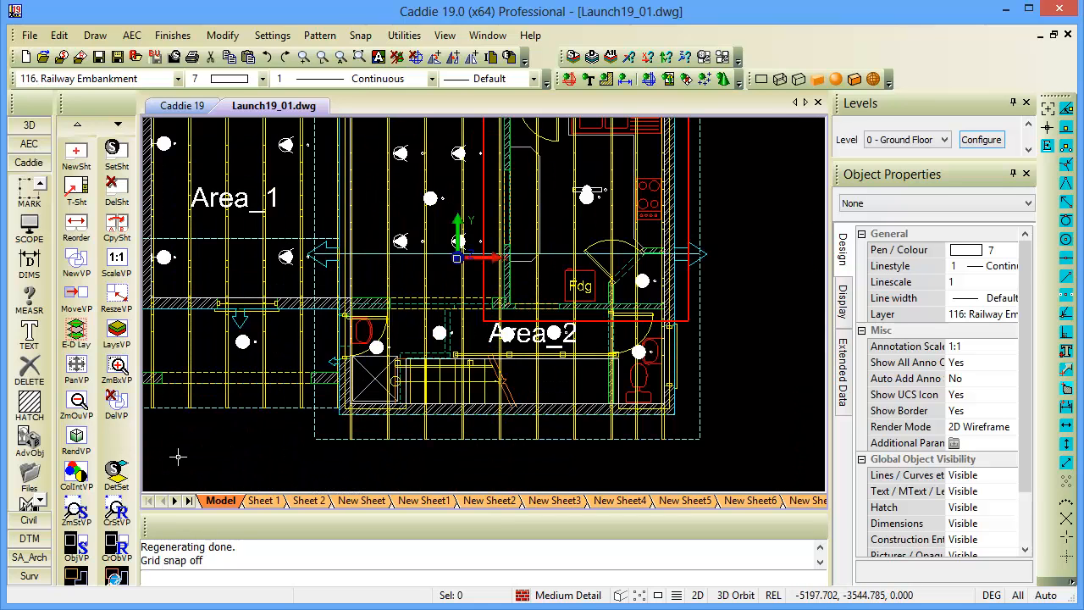
pyautogui.click(91, 542)
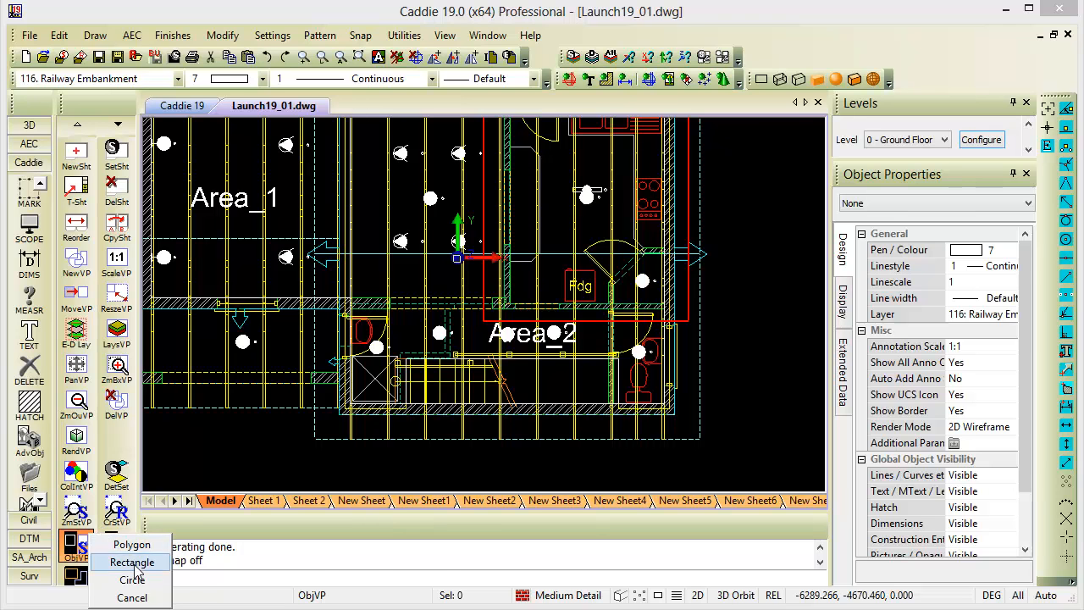
pyautogui.click(132, 562)
pyautogui.click(291, 448)
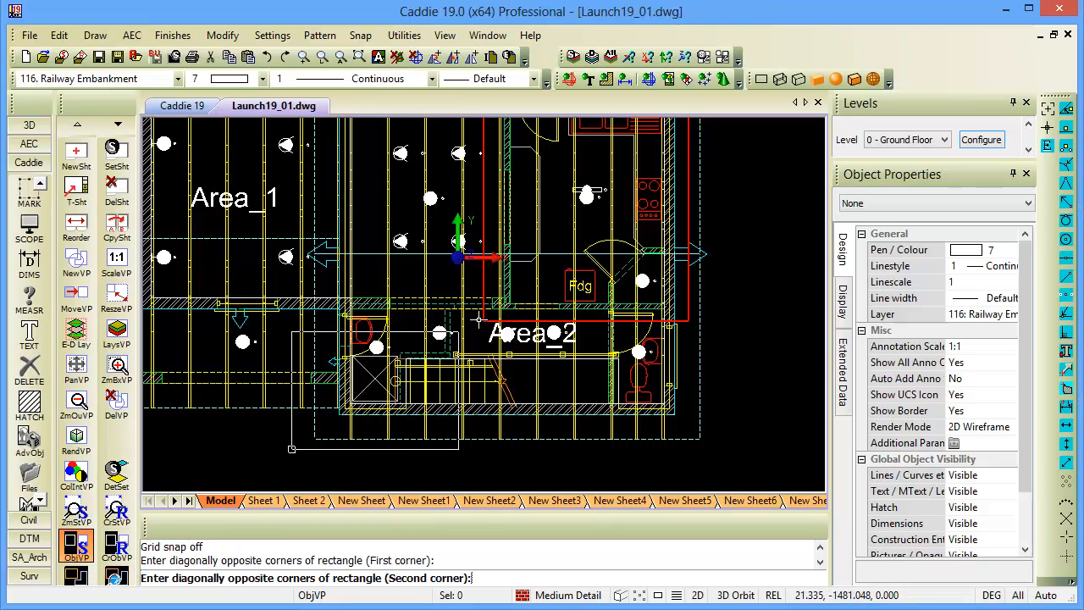
pyautogui.click(543, 278)
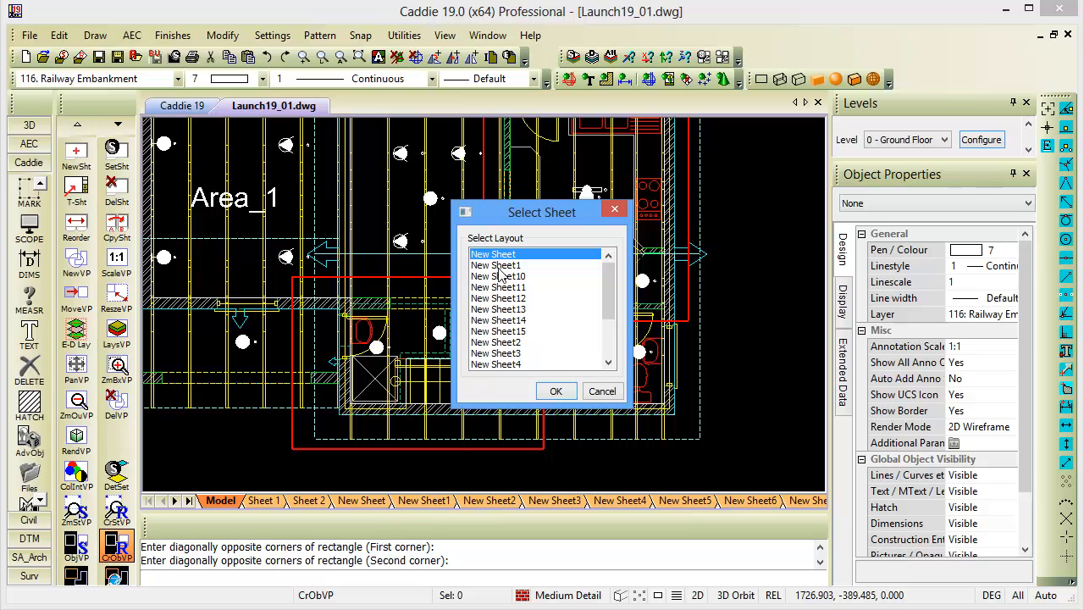
pyautogui.click(550, 391)
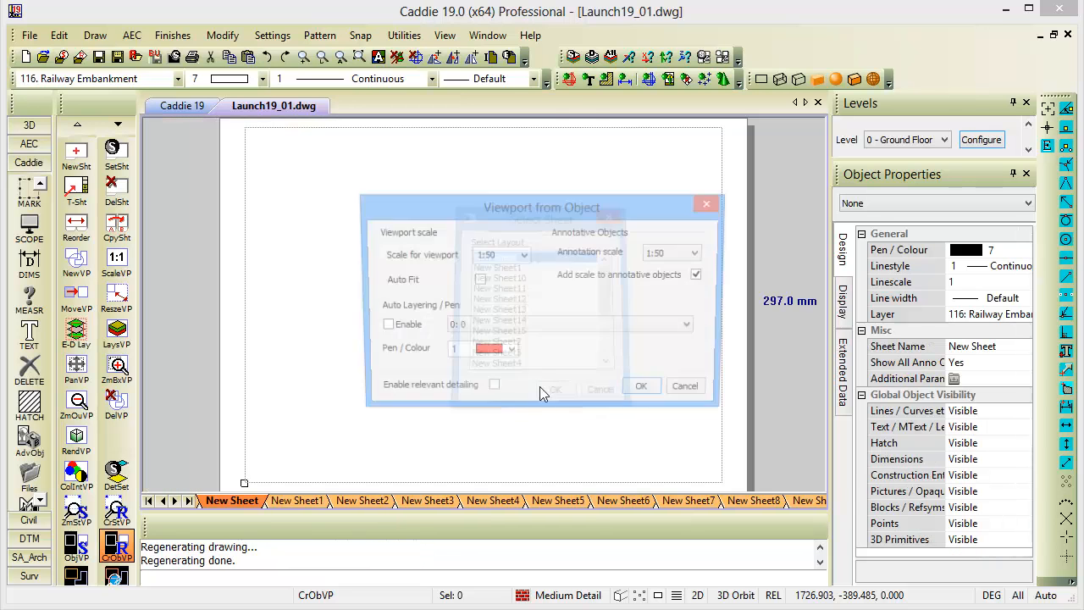
# - Set the new viewport's scale to 1:20 and turn off adding the scale to annotative objects
pyautogui.click(523, 256)
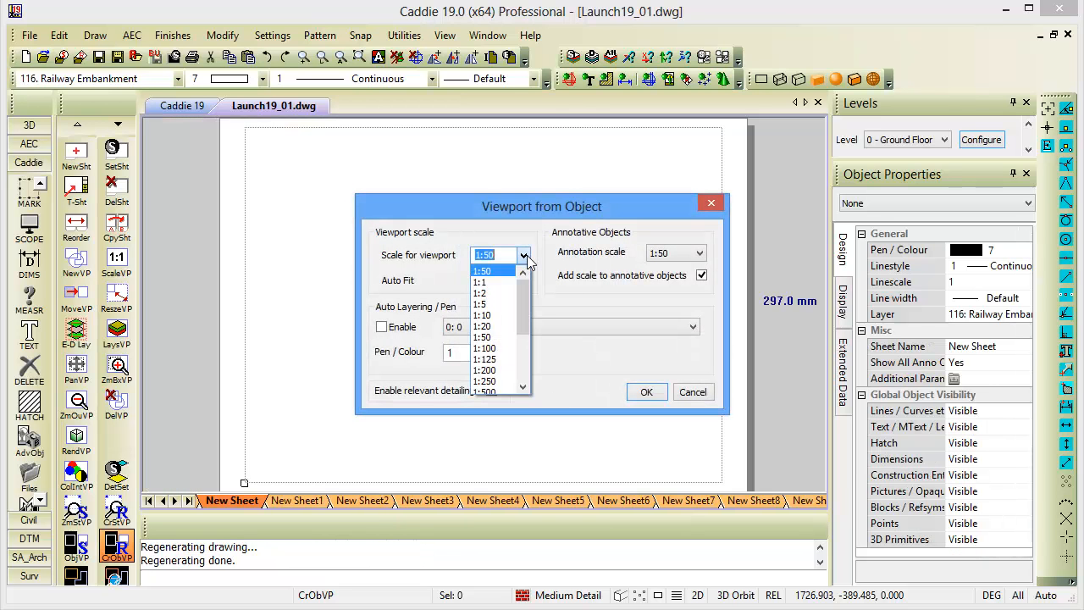
pyautogui.click(498, 326)
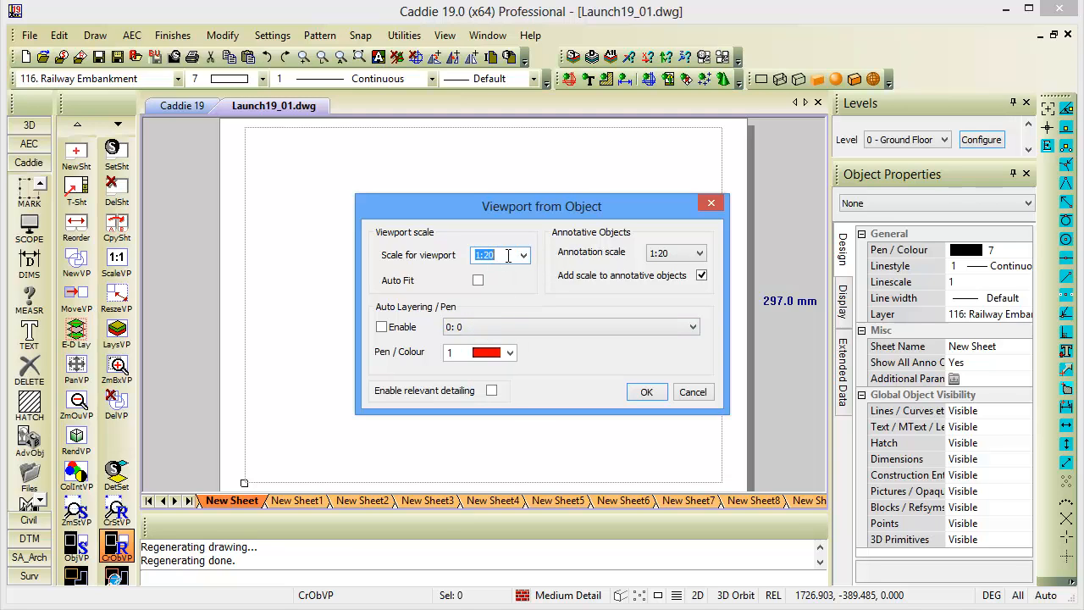
pyautogui.click(701, 275)
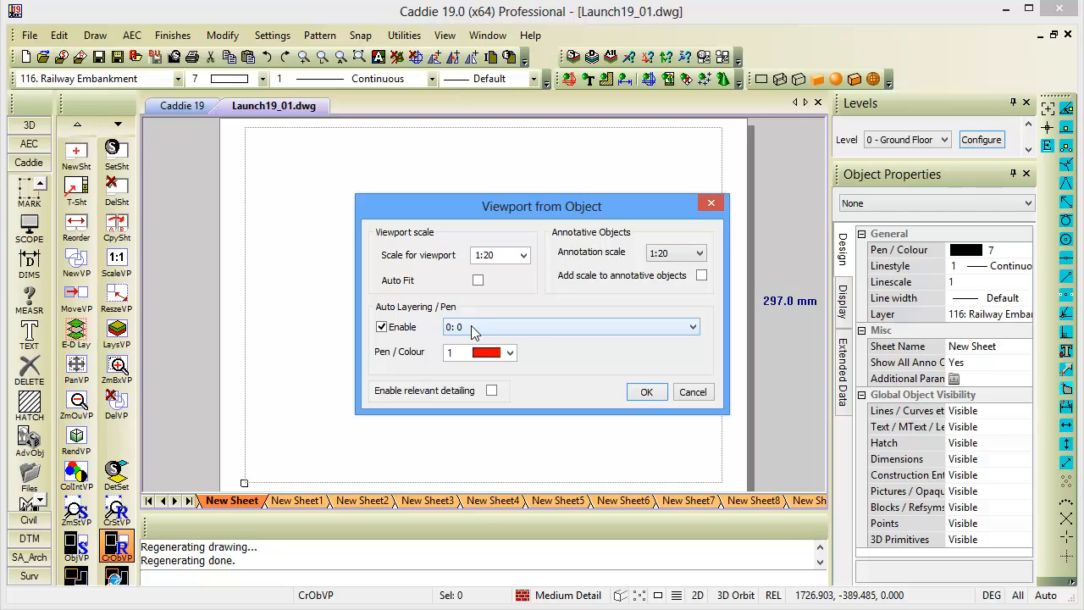
# - Enable auto layering for the new viewport on layer 114: Viewport with pen colour 1 (red)
pyautogui.click(471, 327)
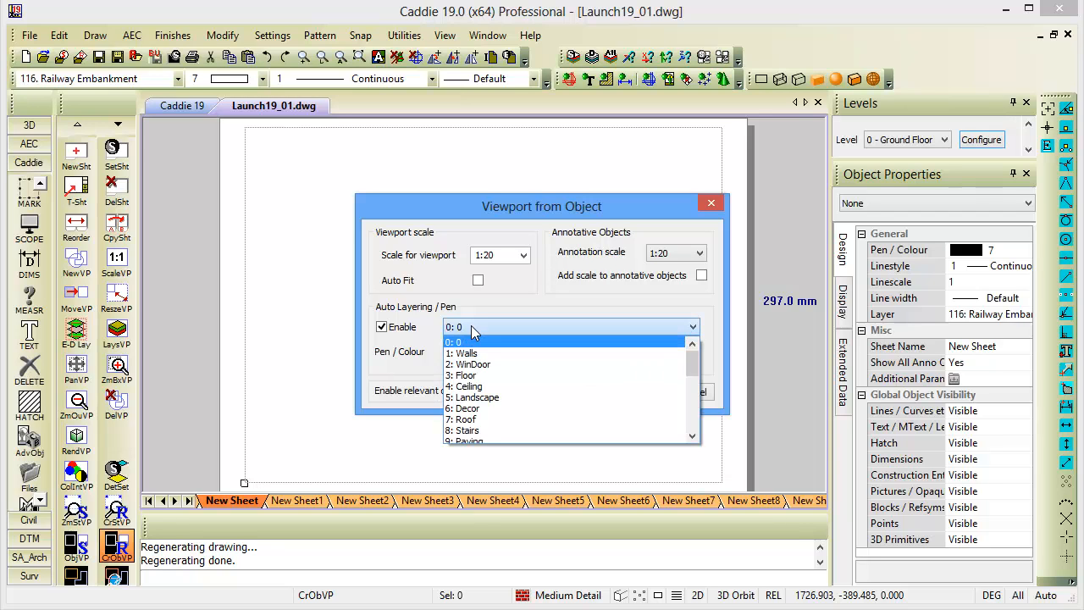
pyautogui.scroll(-2, 525, 388)
pyautogui.scroll(-6, 525, 388)
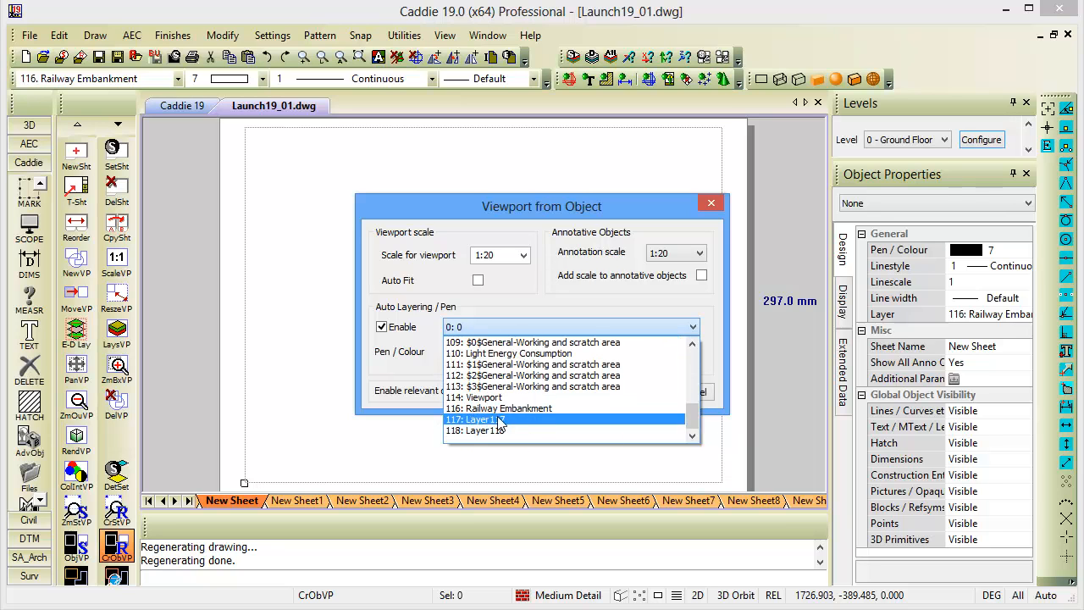
pyautogui.click(483, 397)
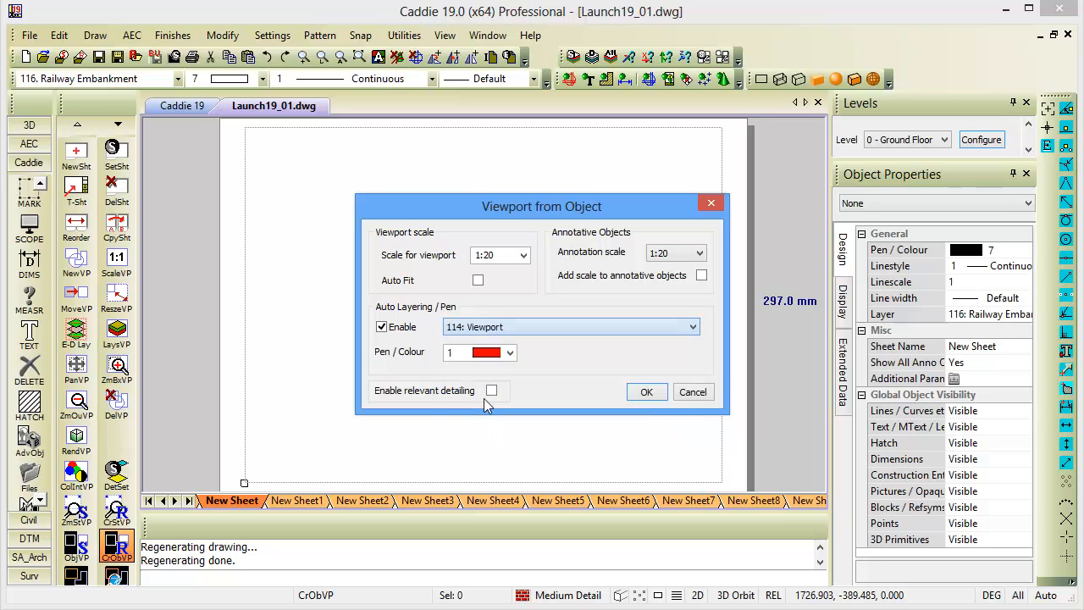
pyautogui.click(510, 353)
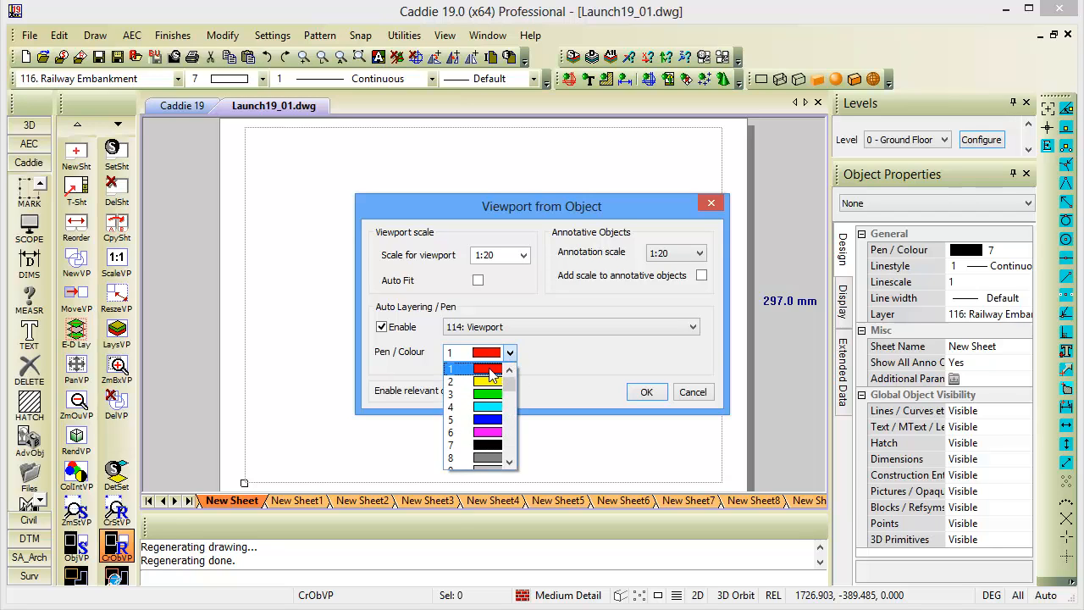
pyautogui.click(490, 370)
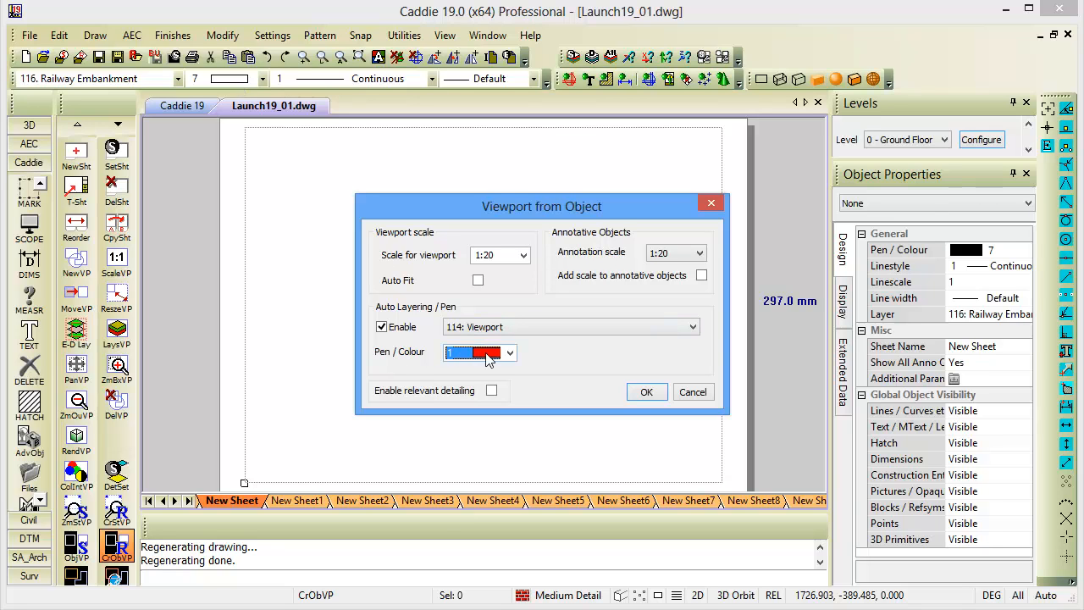
# - Accept the viewport settings and place the viewport in the upper-left area of New Sheet
pyautogui.click(647, 392)
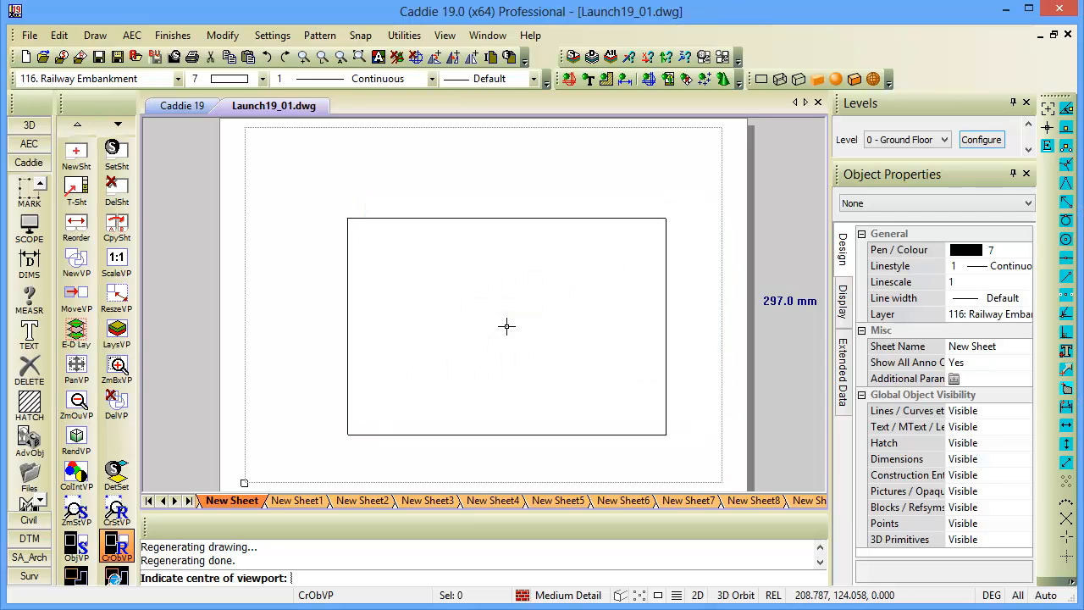
pyautogui.click(419, 246)
pyautogui.moveTo(636, 351); pyautogui.dragTo(639, 363, button='middle')
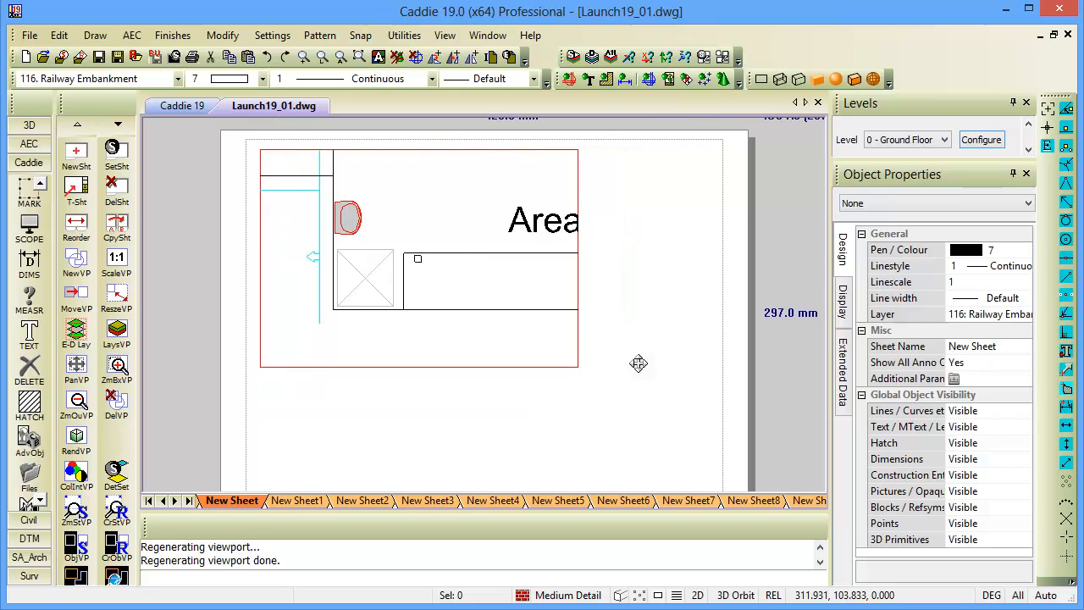
pyautogui.scroll(-1, 637, 364)
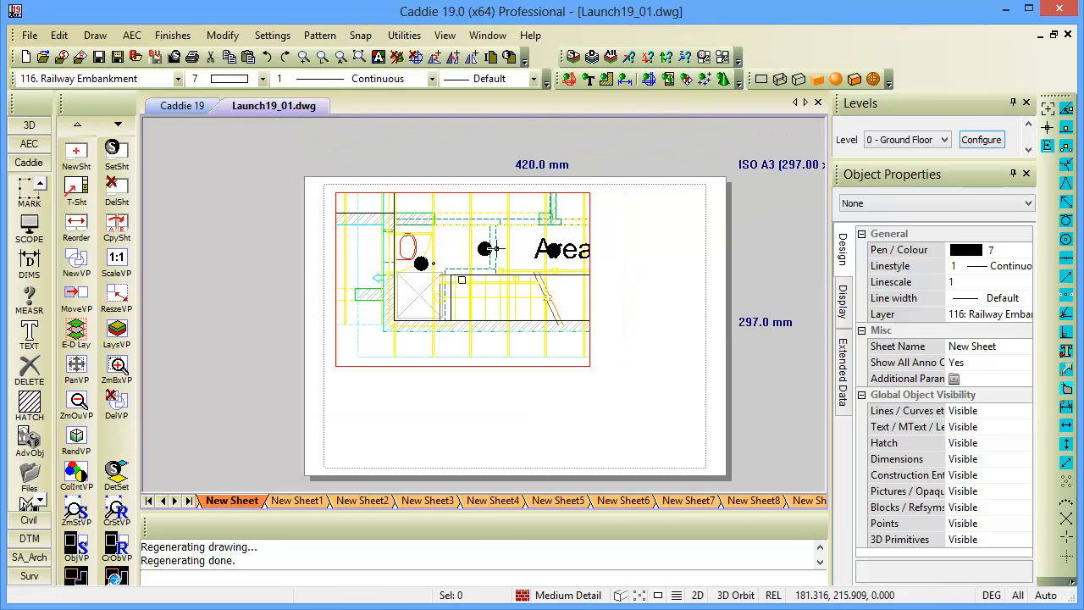
pyautogui.scroll(1, 491, 248)
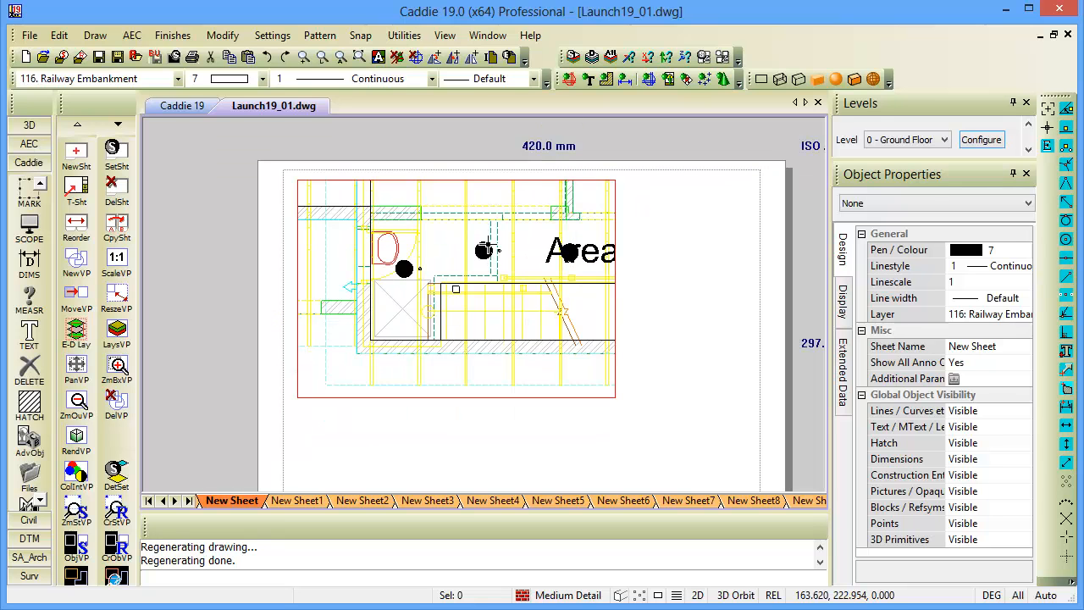
pyautogui.scroll(-3, 512, 275)
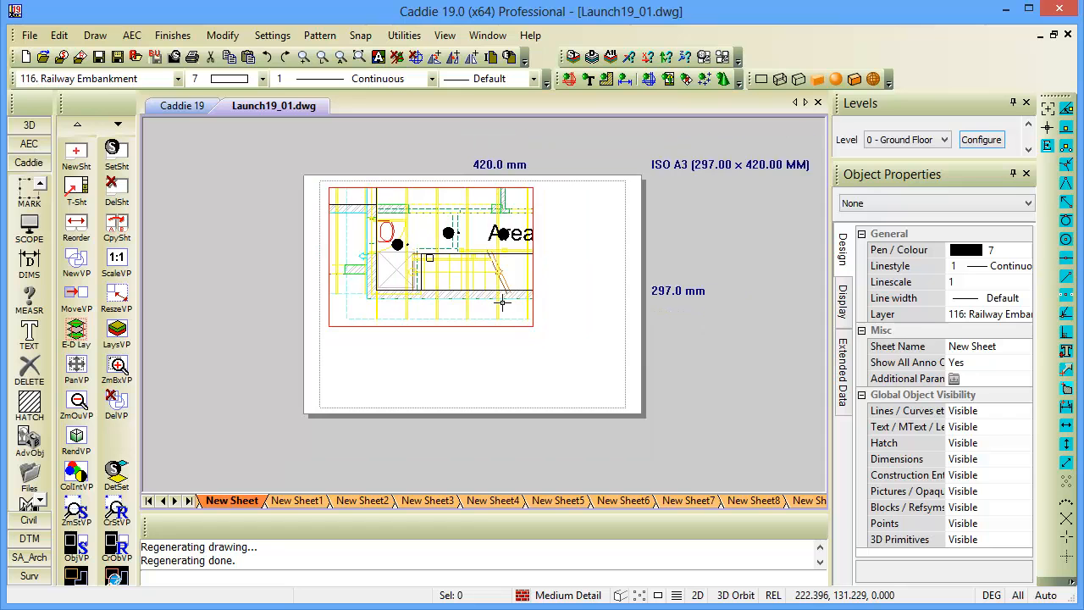
pyautogui.moveTo(520, 288); pyautogui.dragTo(510, 293, button='middle')
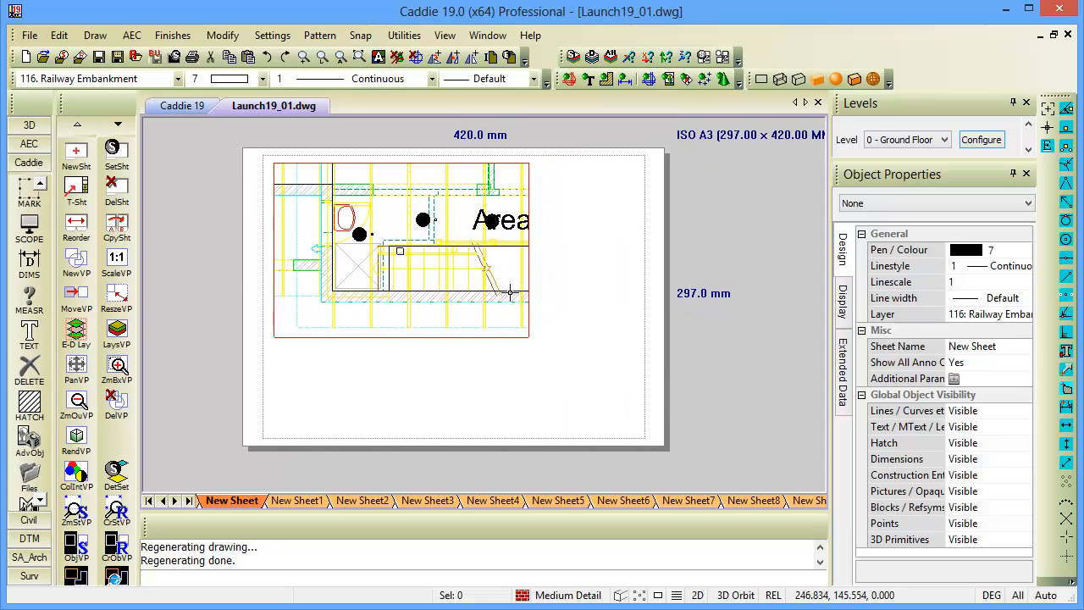
# - Browse back and forth through the drawing's sheet tabs up to New Sheet15
pyautogui.rightClick(436, 501)
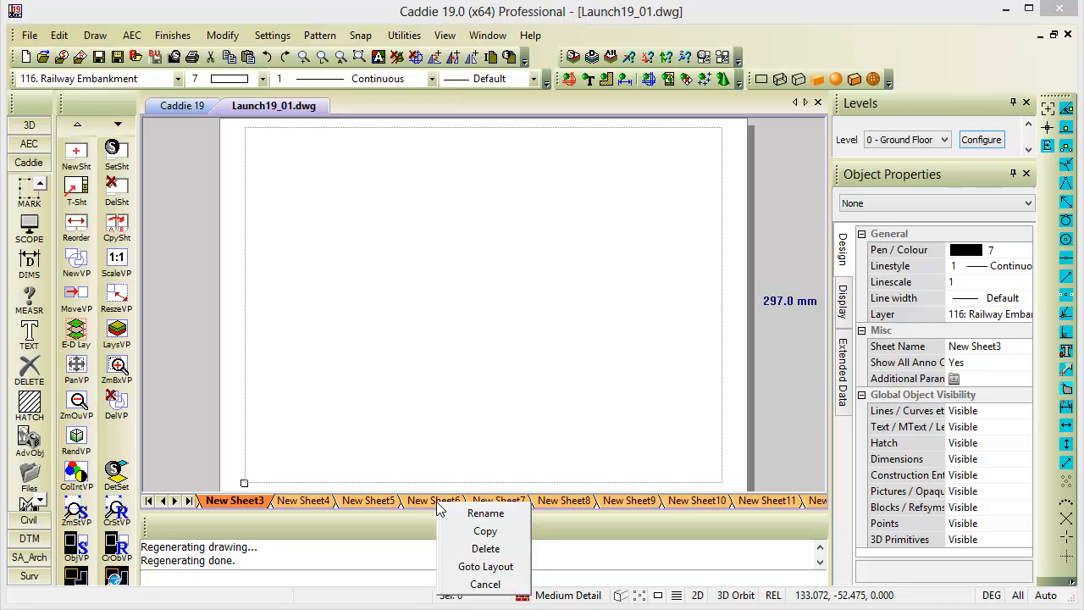
pyautogui.click(485, 584)
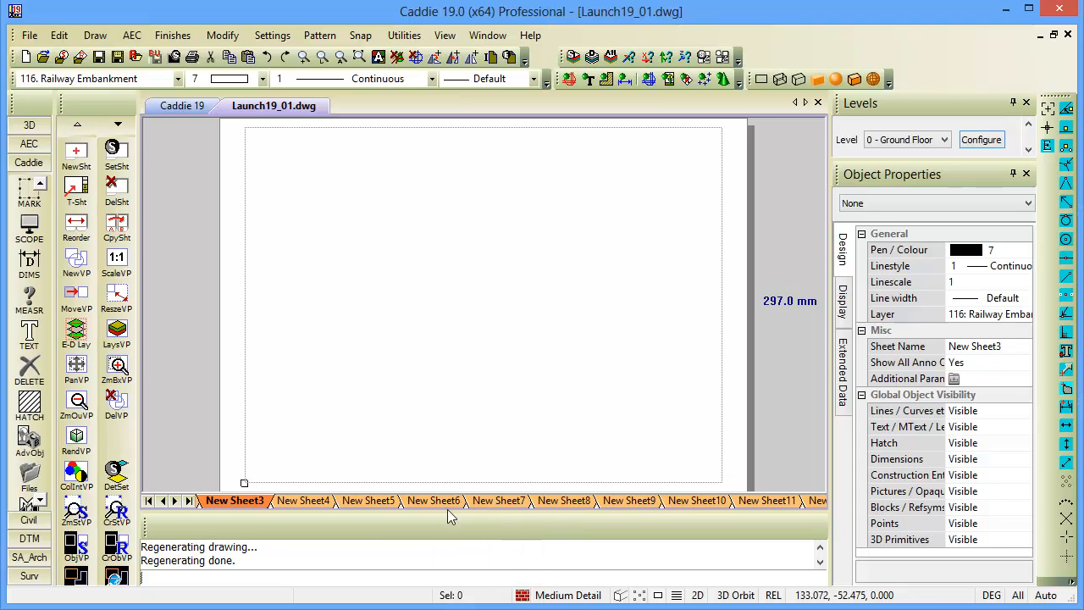
pyautogui.click(175, 501)
pyautogui.click(175, 502)
pyautogui.click(175, 501)
pyautogui.click(176, 501)
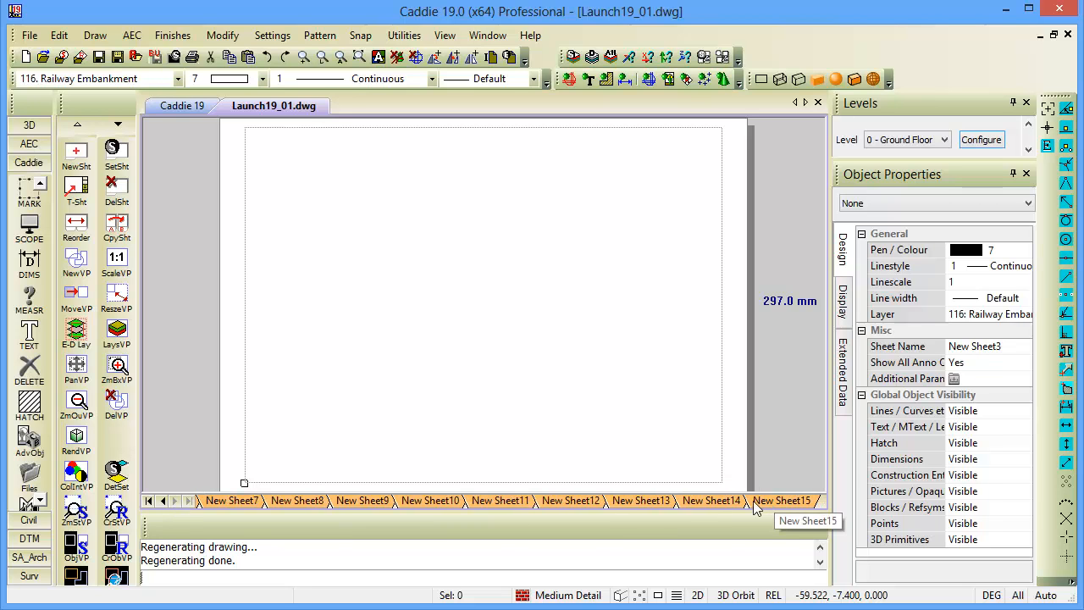
pyautogui.click(163, 501)
pyautogui.click(163, 502)
pyautogui.click(163, 502)
pyautogui.click(163, 501)
pyautogui.click(163, 501)
pyautogui.click(163, 501)
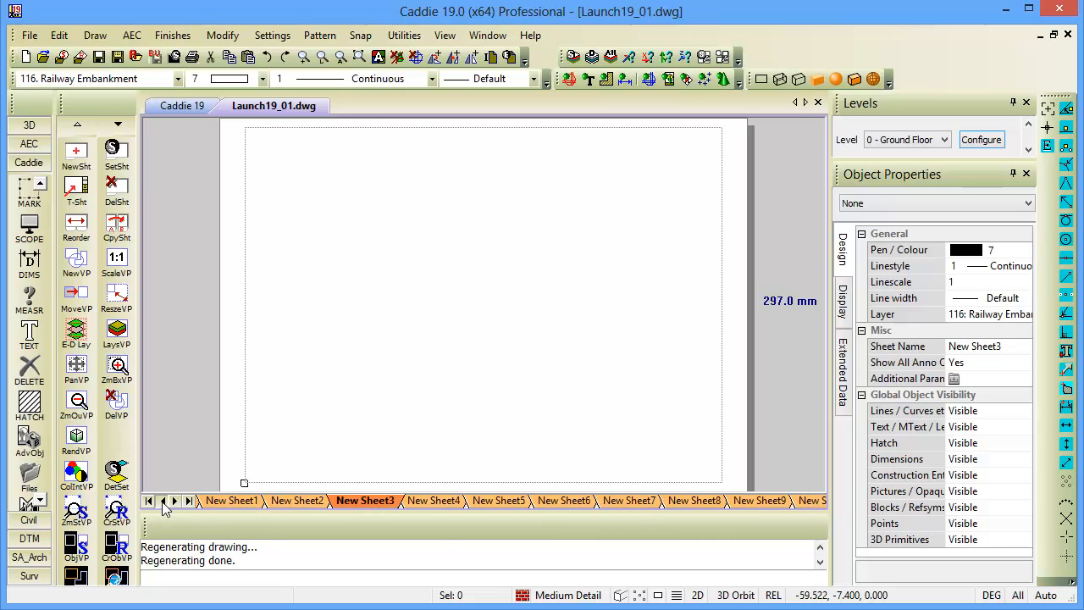
pyautogui.click(164, 501)
pyautogui.click(164, 501)
pyautogui.click(175, 502)
pyautogui.click(175, 501)
pyautogui.click(175, 501)
pyautogui.click(176, 502)
pyautogui.click(175, 502)
pyautogui.click(176, 501)
pyautogui.click(175, 501)
pyautogui.click(175, 502)
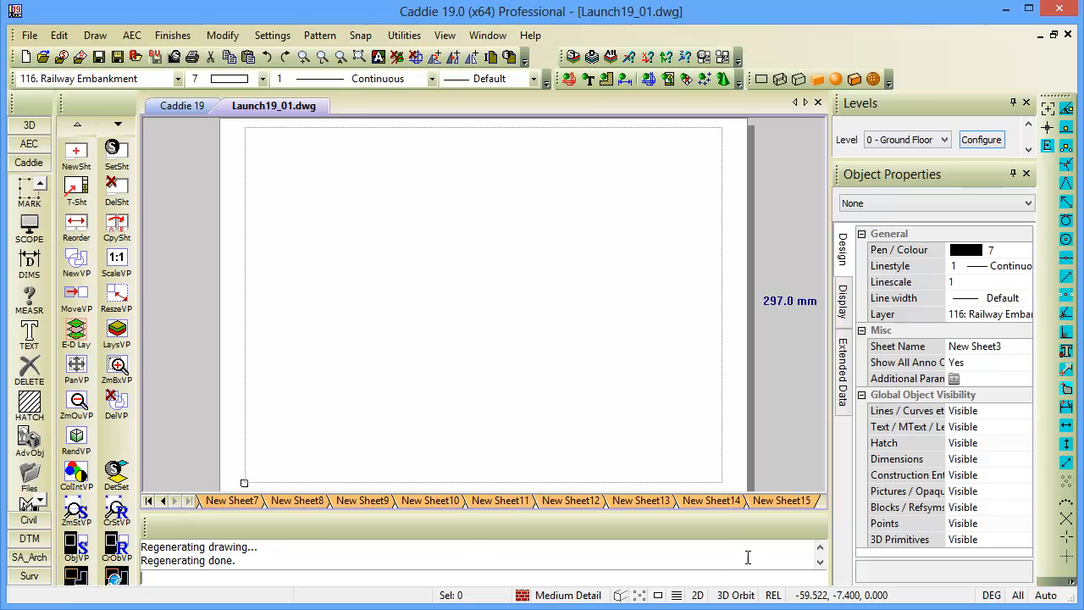
# - Use Goto Layout to switch from New Sheet14 to Modelspace
pyautogui.rightClick(716, 501)
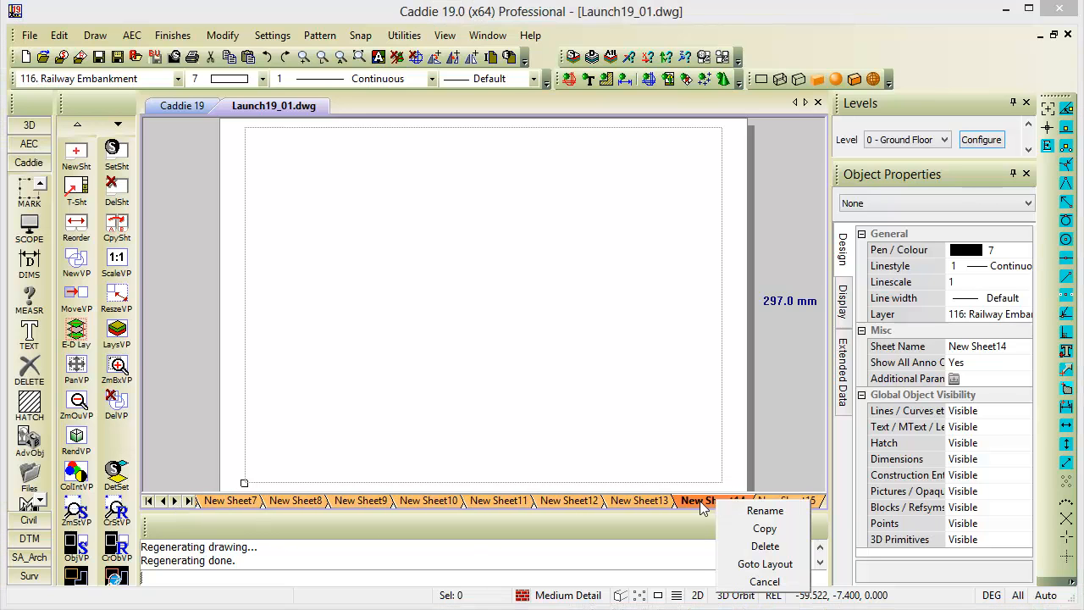
pyautogui.click(765, 565)
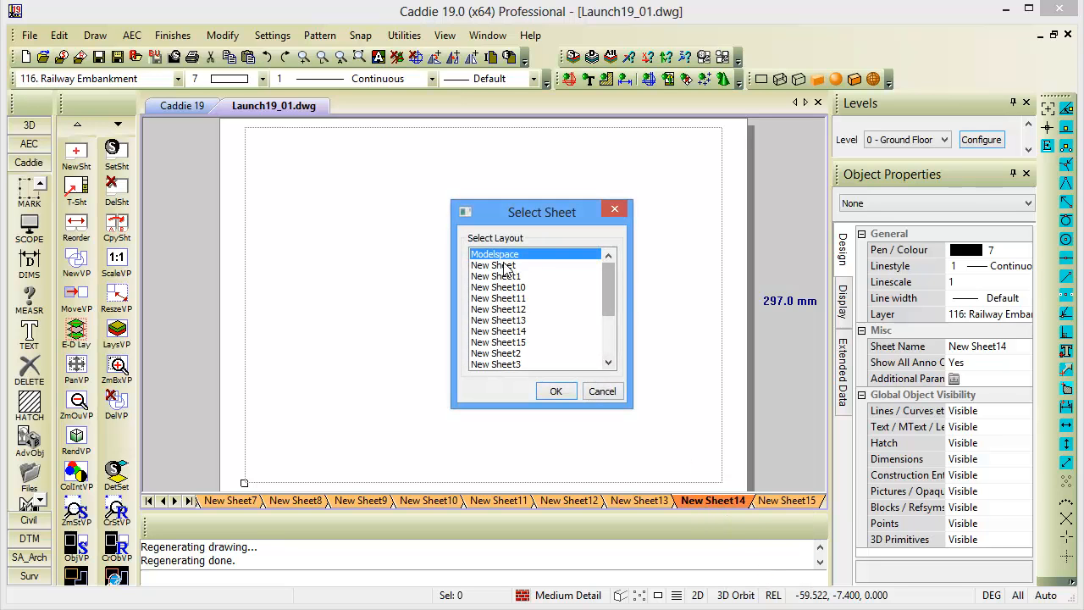
pyautogui.click(556, 390)
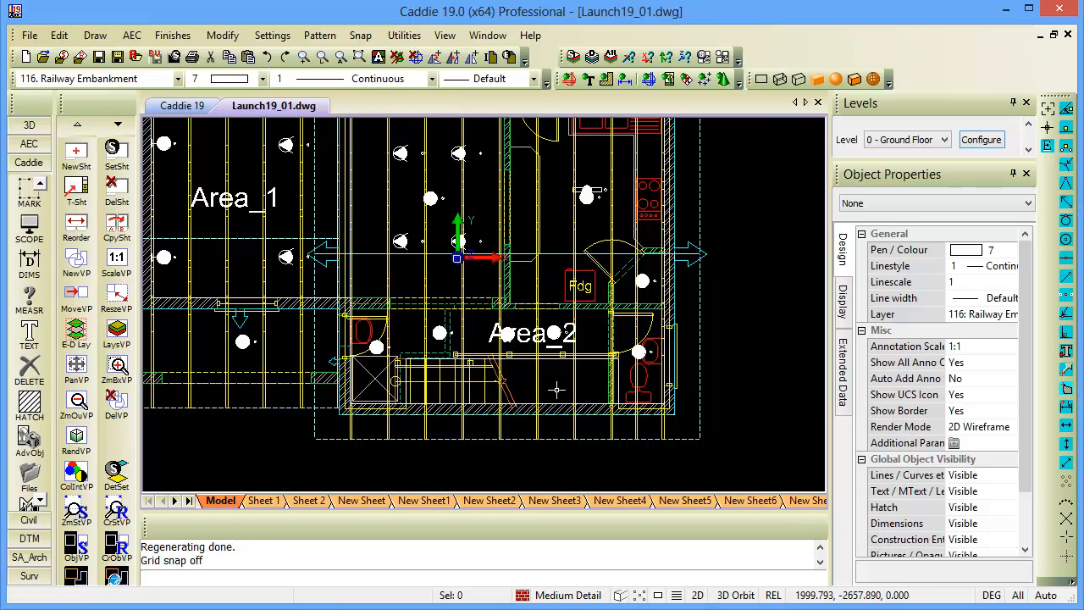